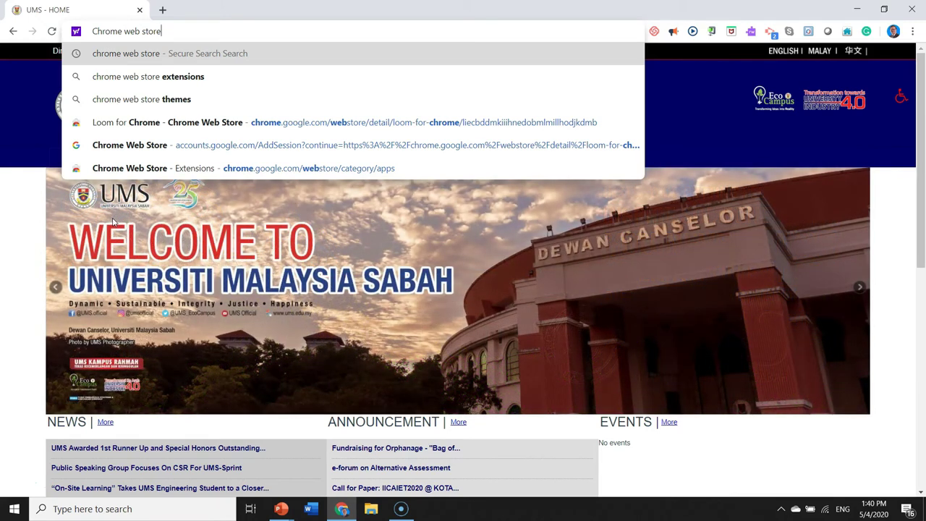
- Search the Chrome Web Store for 'loom' and confirm Loom for Chrome shows ADDED
key(Return)
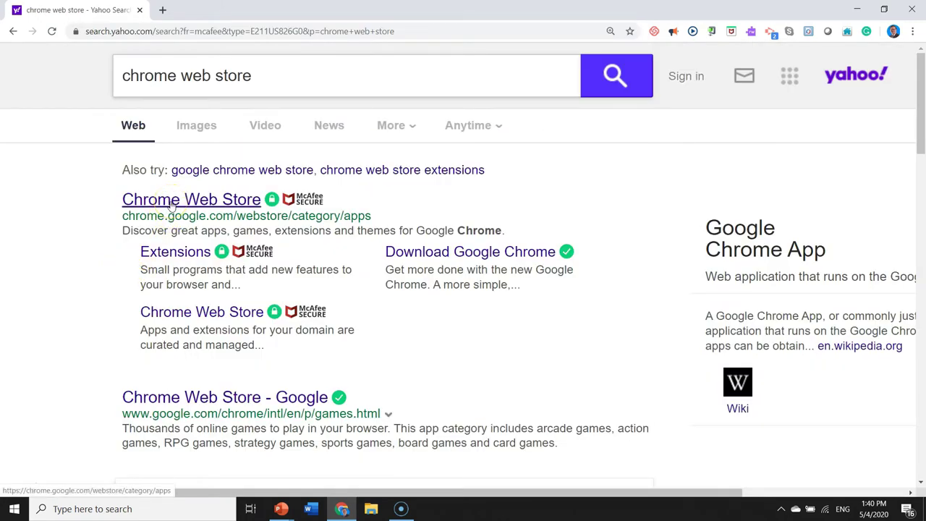
click(170, 206)
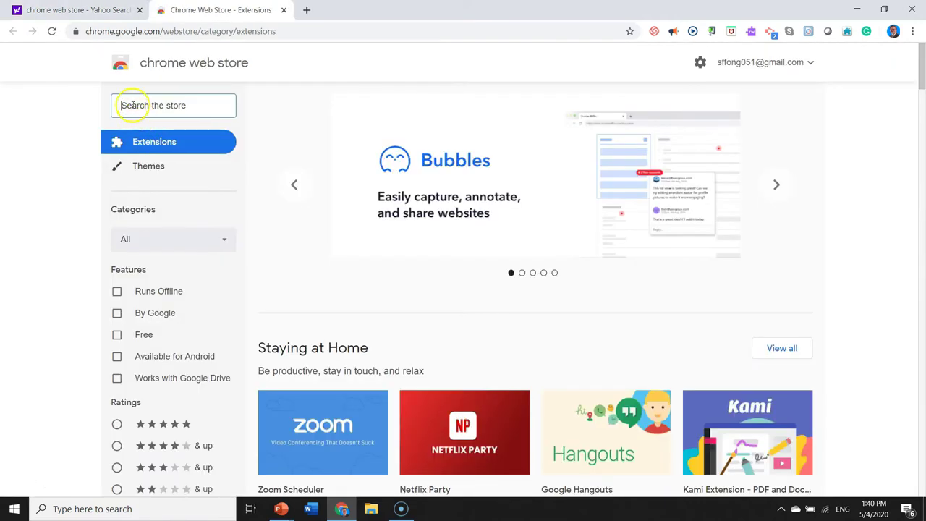
click(133, 105)
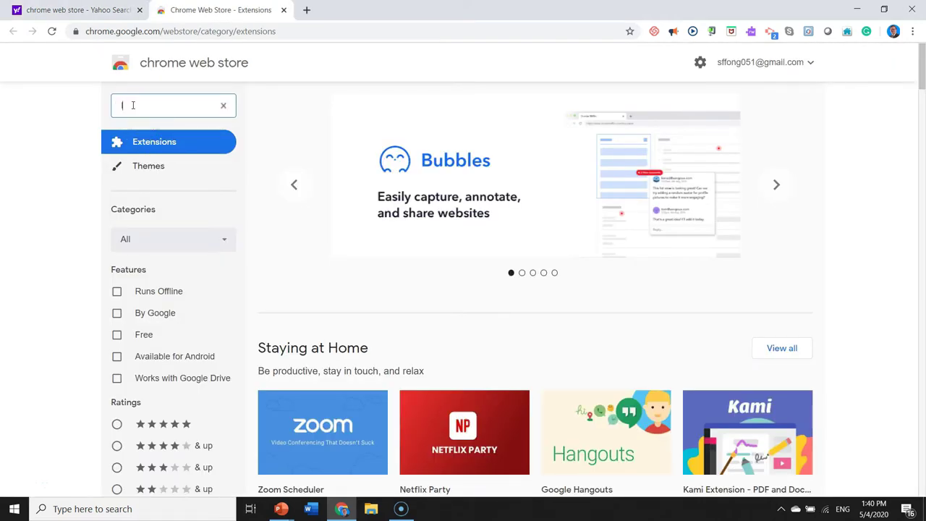
text(loom)
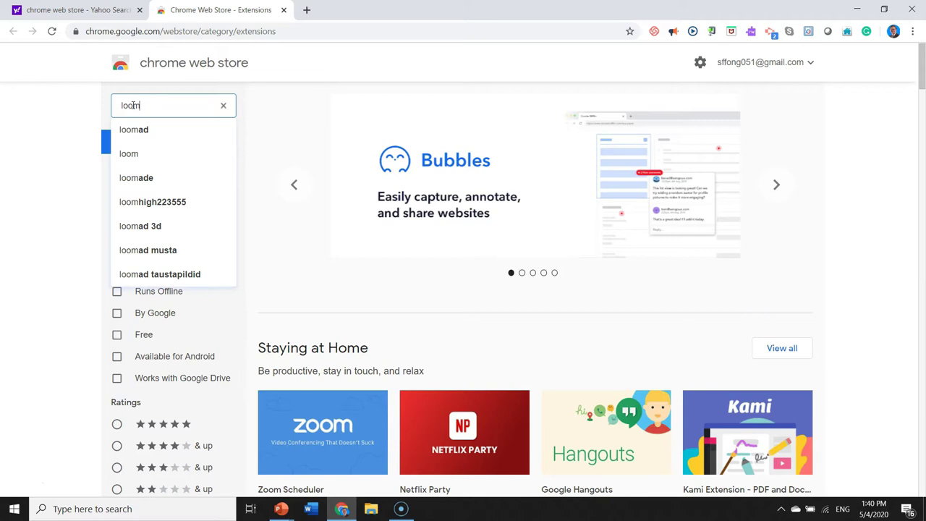
key(Return)
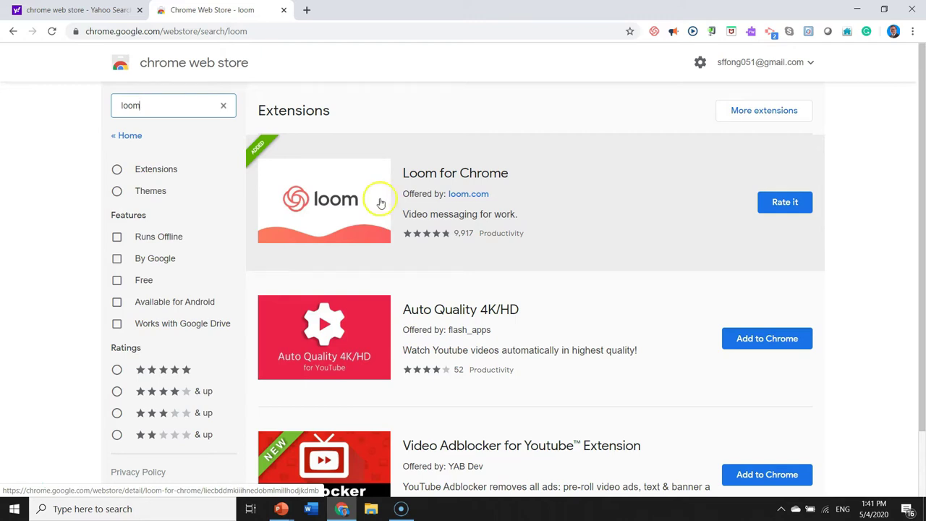
click(262, 156)
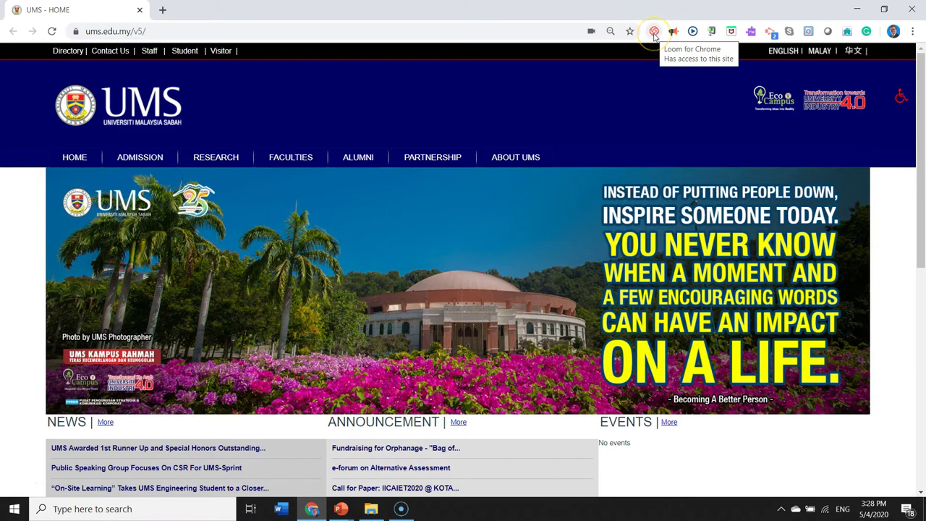
- Launch Loom's Screen+Cam recorder and drag the webcam bubble up over the UMS logo
click(654, 31)
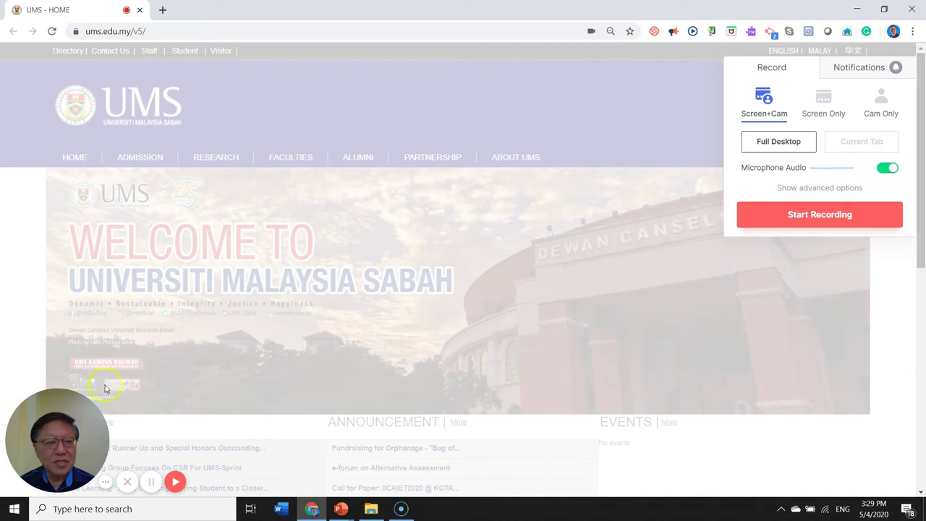
mouse_move(45, 432)
drag(47, 440, 410, 241)
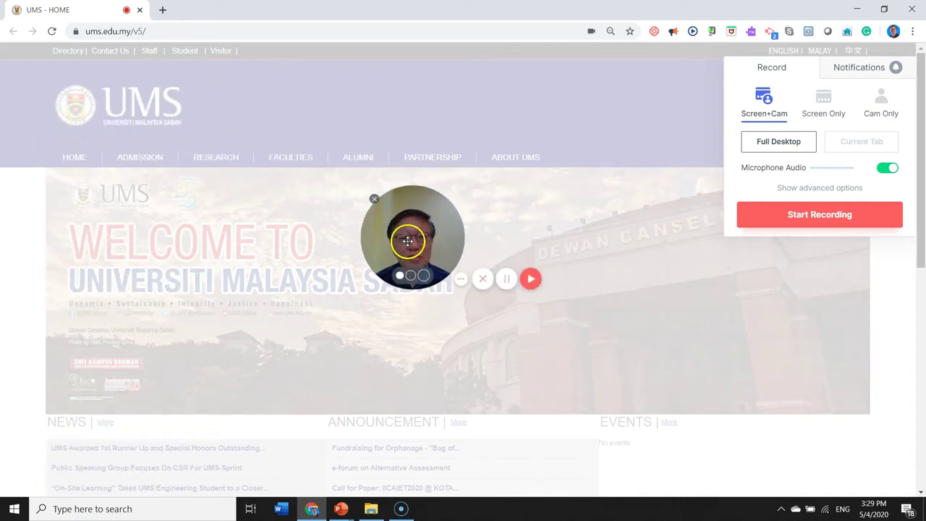
- Try the medium and largest bubble sizes, then leave it small in the lower-left corner
click(411, 277)
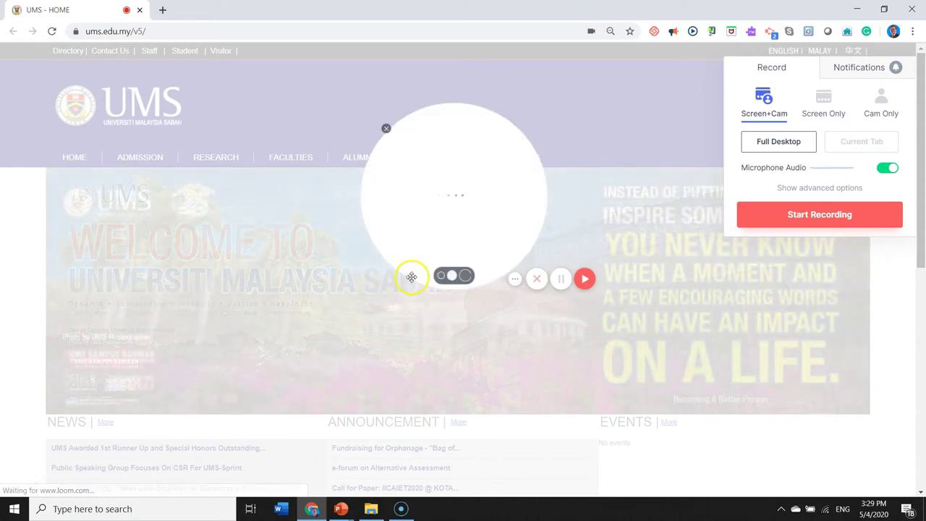
click(465, 276)
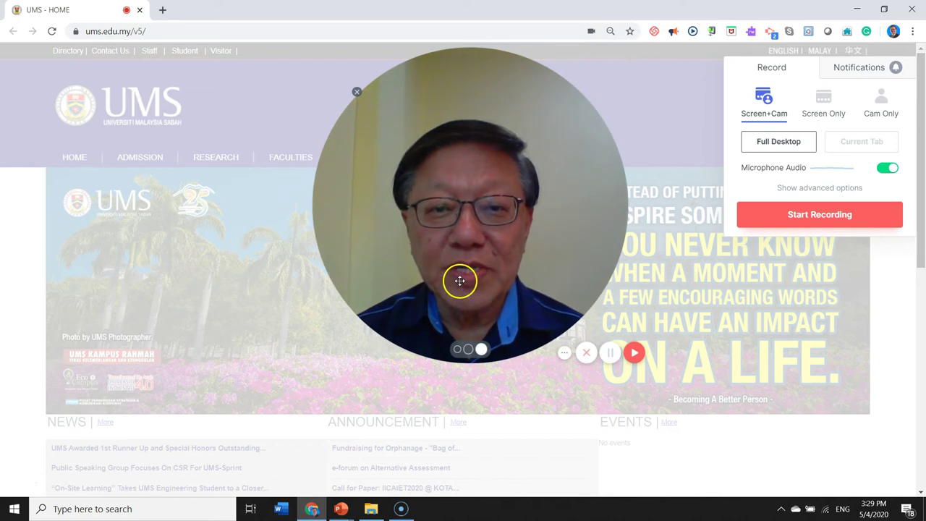
click(456, 351)
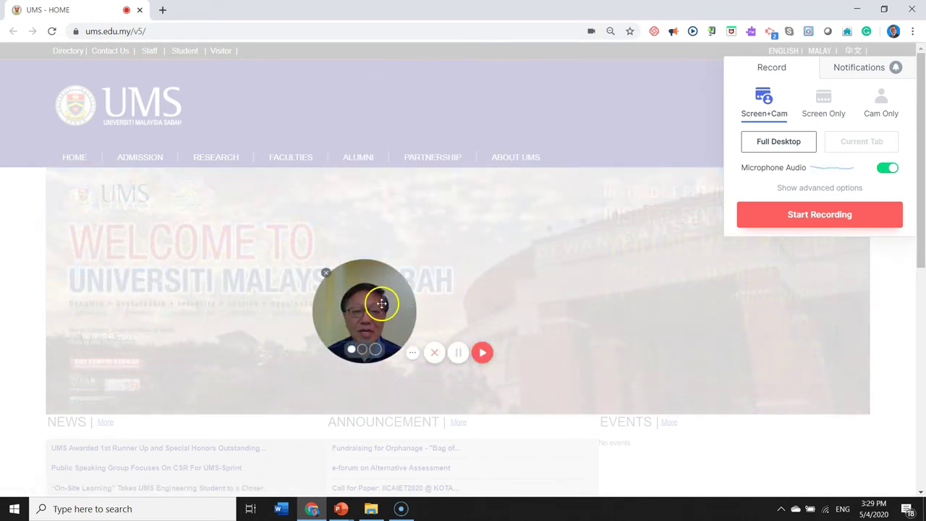
drag(379, 302, 55, 396)
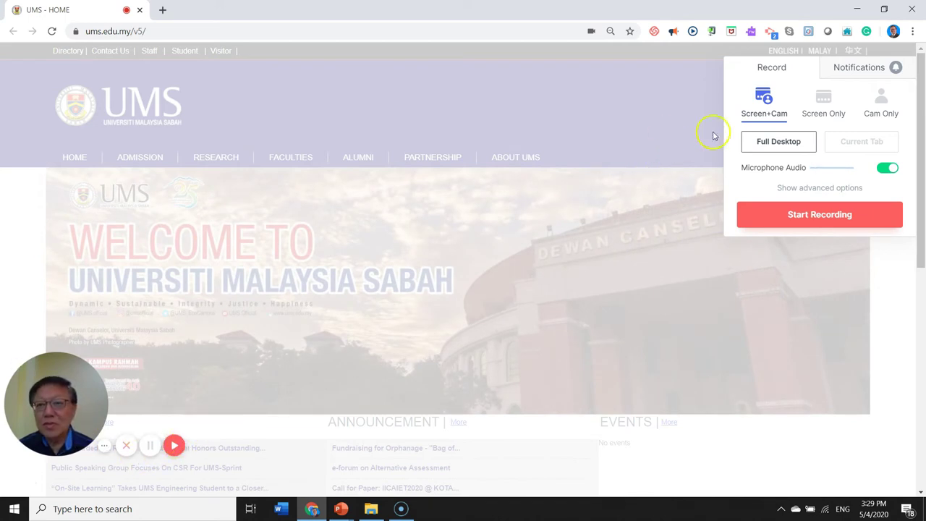
- Switch Loom to Screen Only and reposition the profile photo within the bubble
click(829, 103)
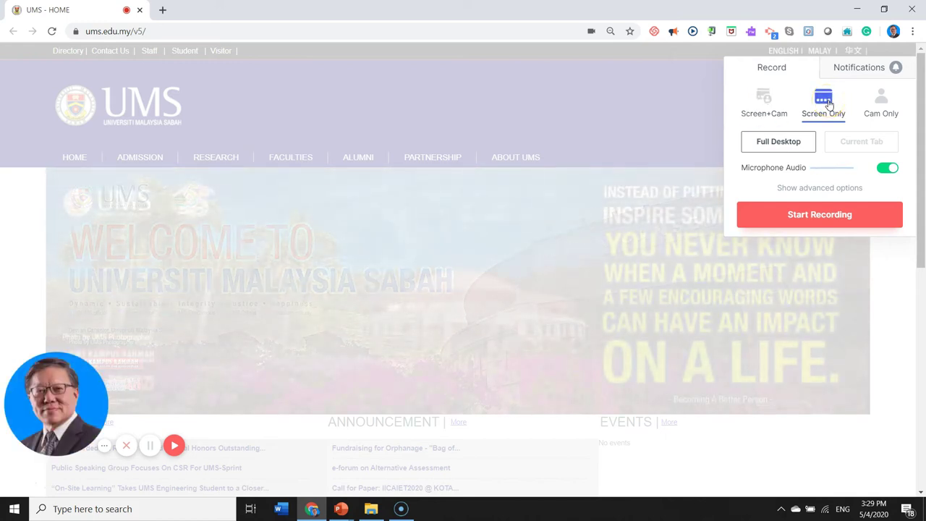
click(65, 393)
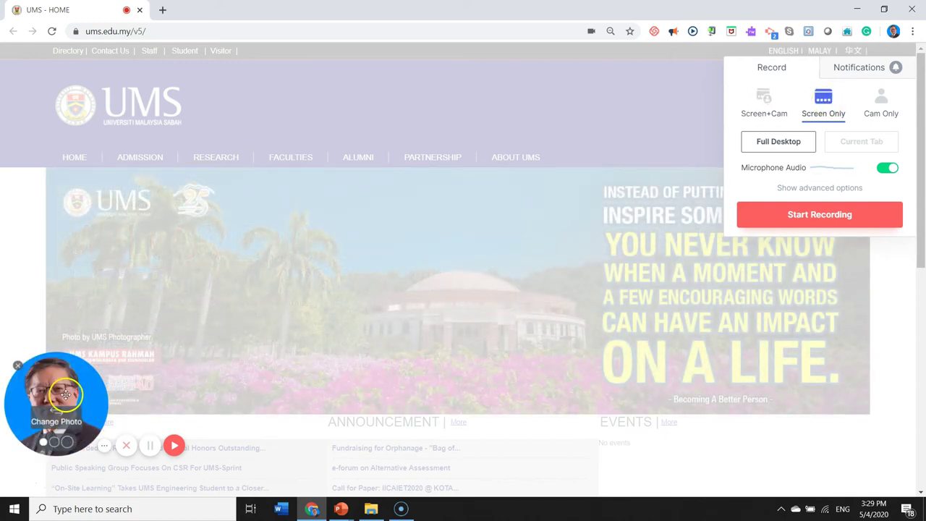
drag(65, 392, 64, 386)
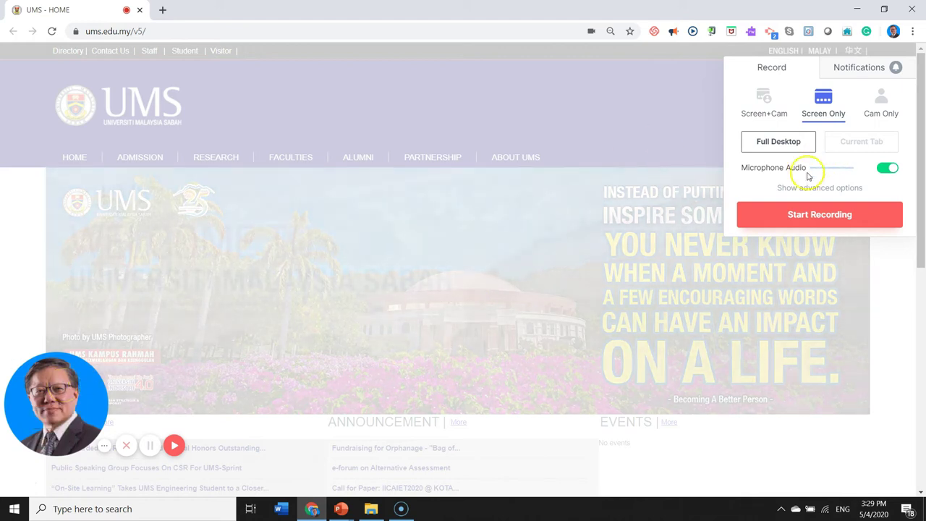
- Expand the advanced options to show microphone, control-menu and countdown settings
click(832, 107)
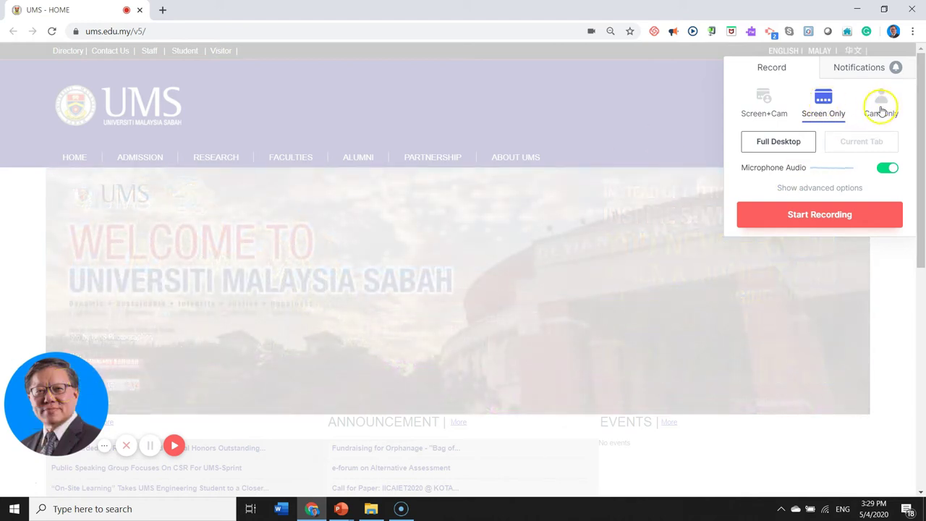
click(780, 150)
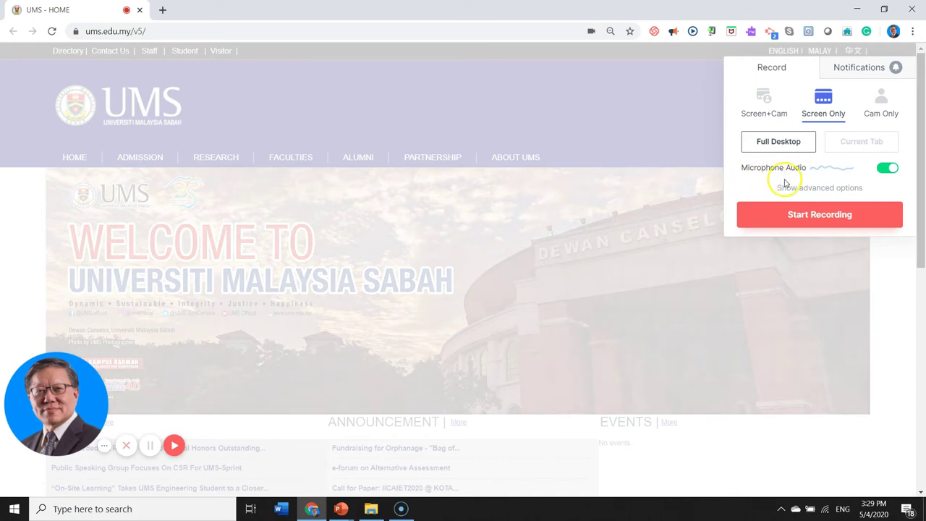
click(826, 194)
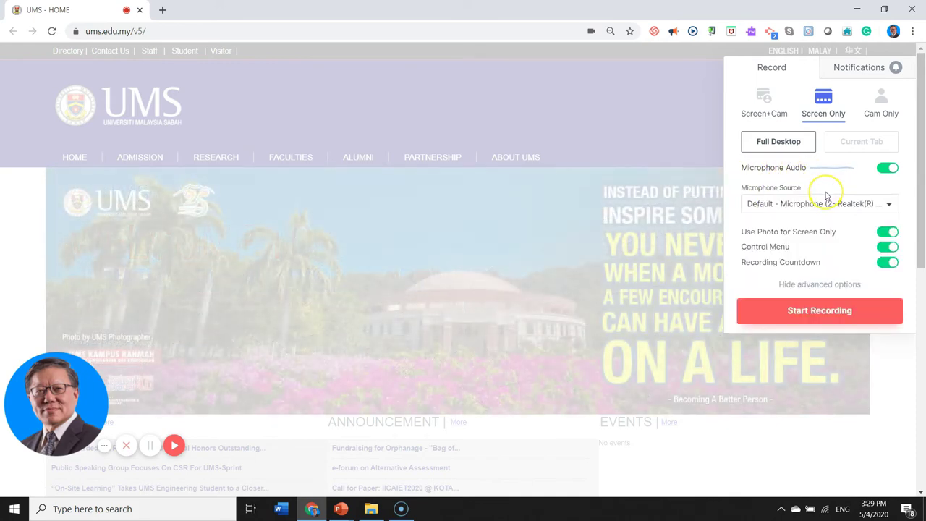
- Start recording the entire Screen 1 and bring up the JUMP START SERIES presentation
click(824, 311)
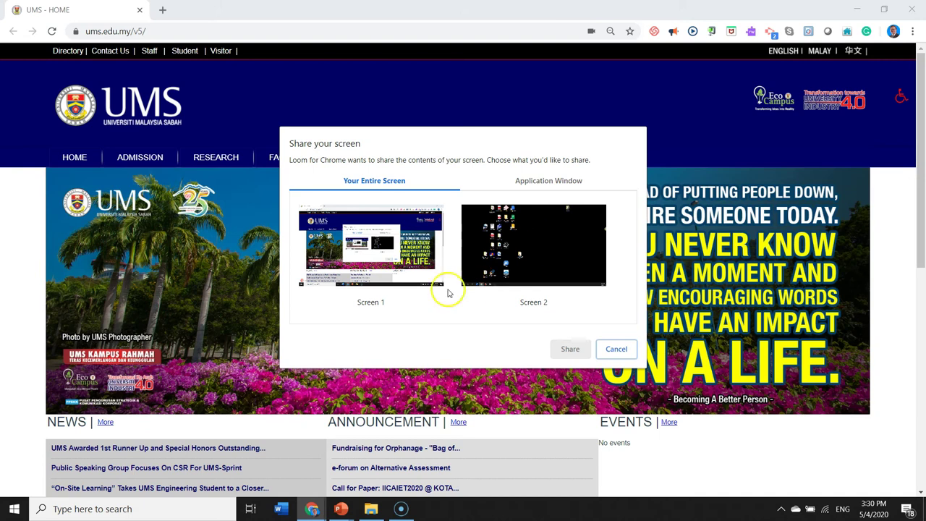
click(362, 232)
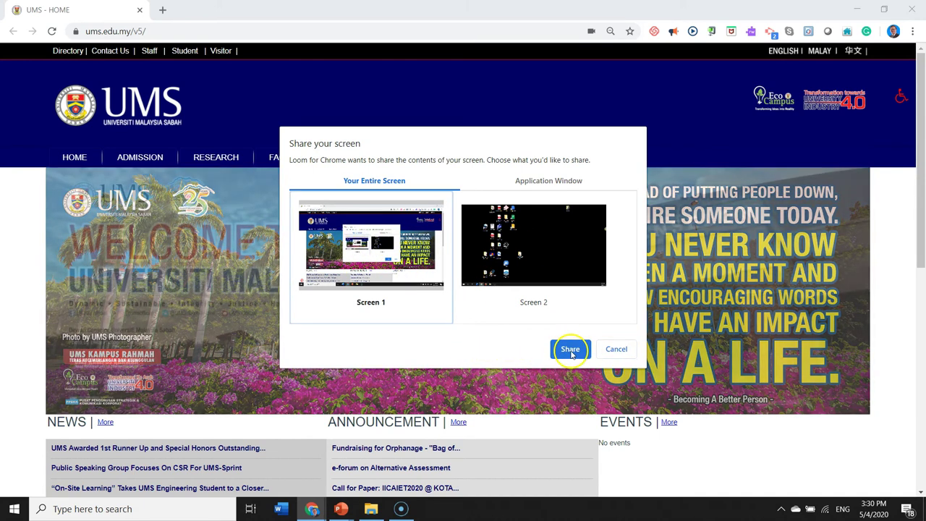
click(570, 350)
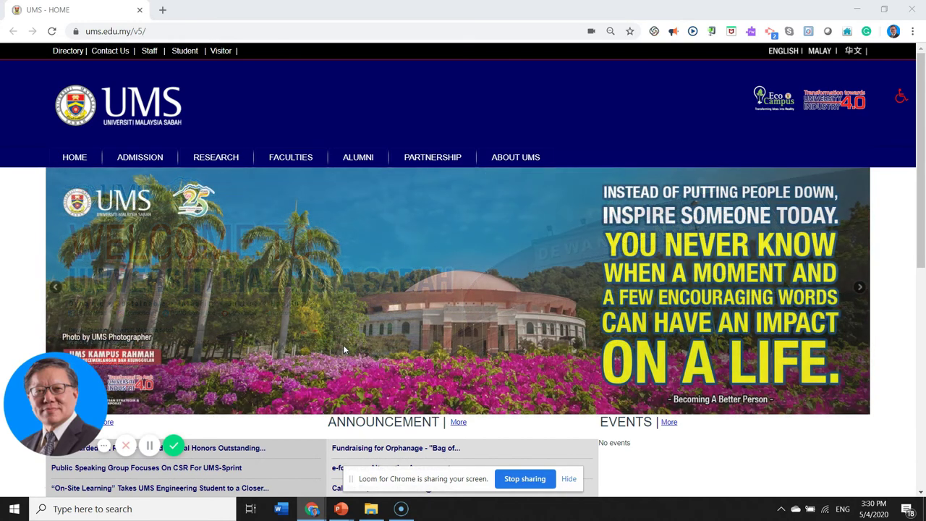
mouse_move(345, 510)
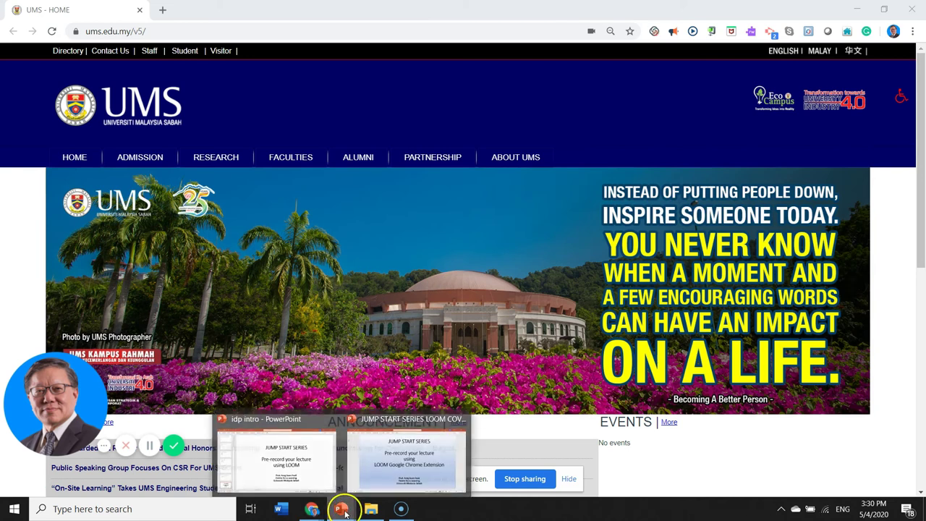
click(397, 461)
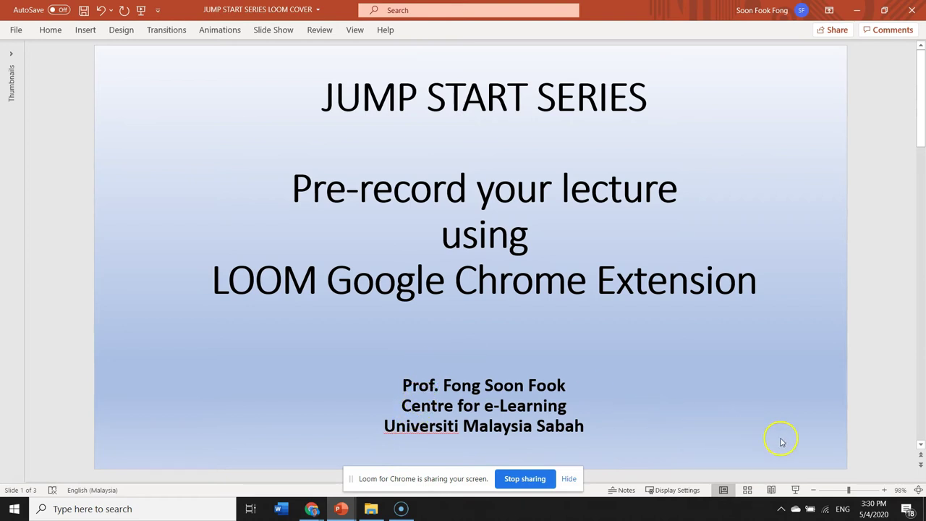
- Present the slide show through to slide 3, then close PowerPoint without saving
click(799, 495)
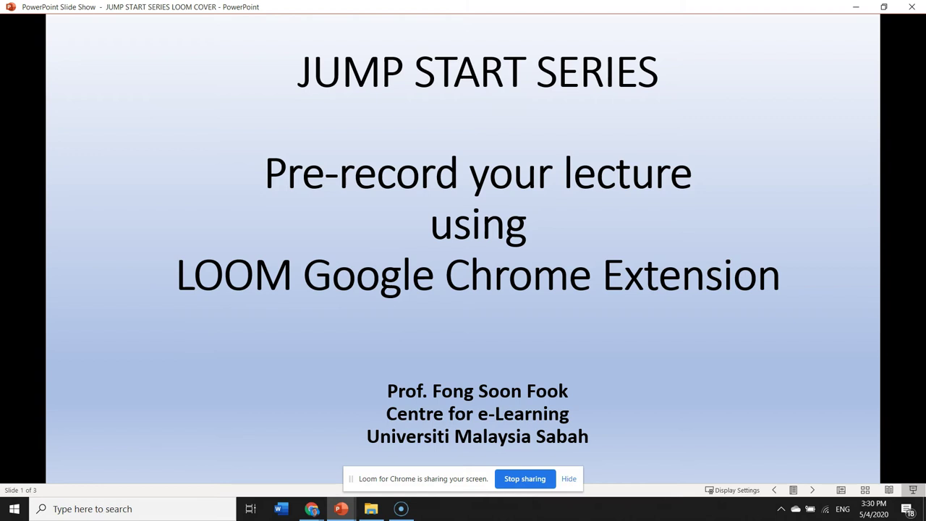
key(Right)
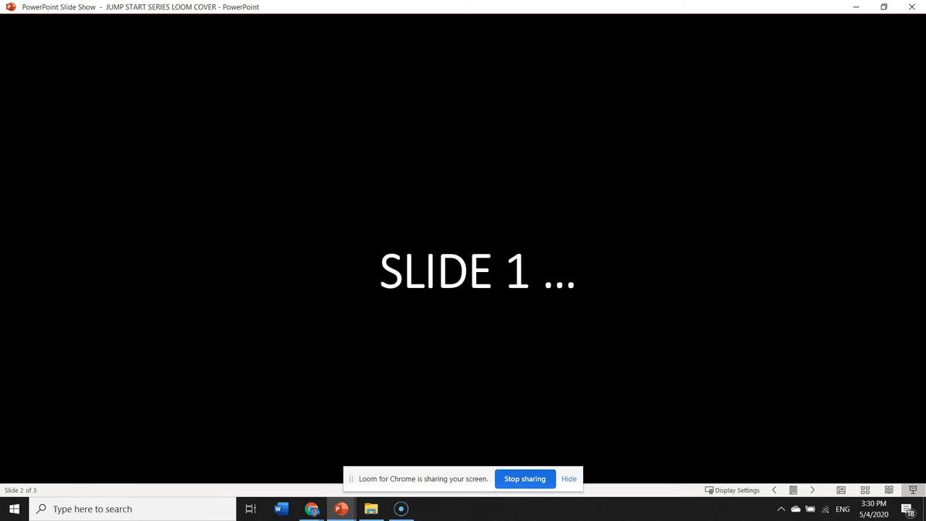
key(Right)
click(912, 7)
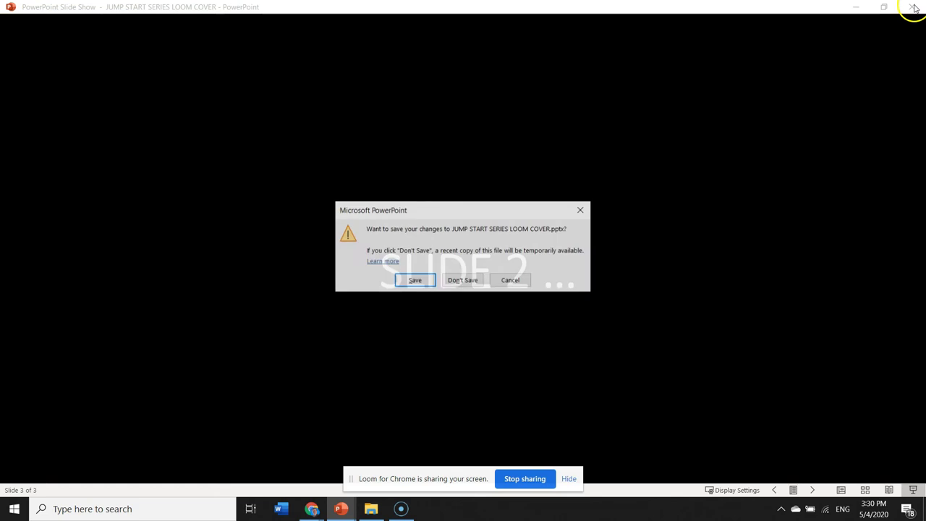
click(465, 280)
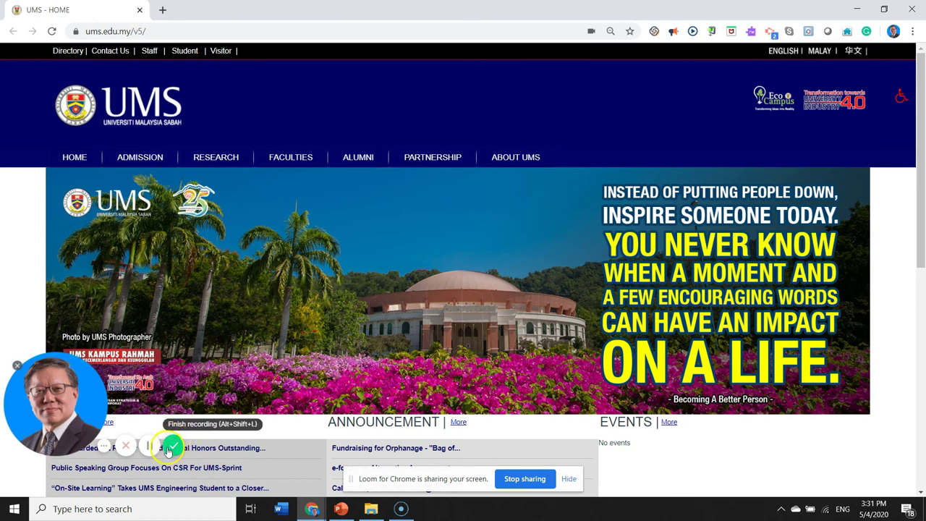
- Stop the recording, copy the UMS - HOME share link, and download the video
click(434, 210)
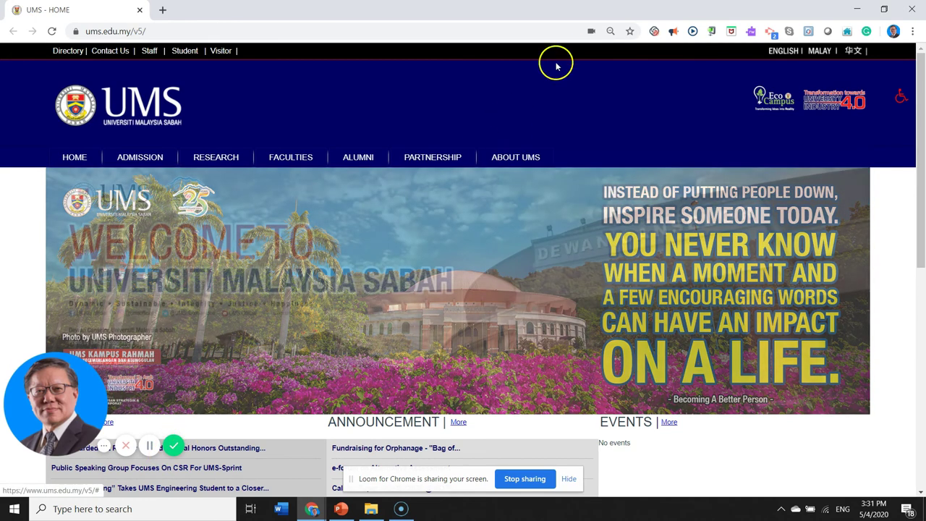
click(654, 31)
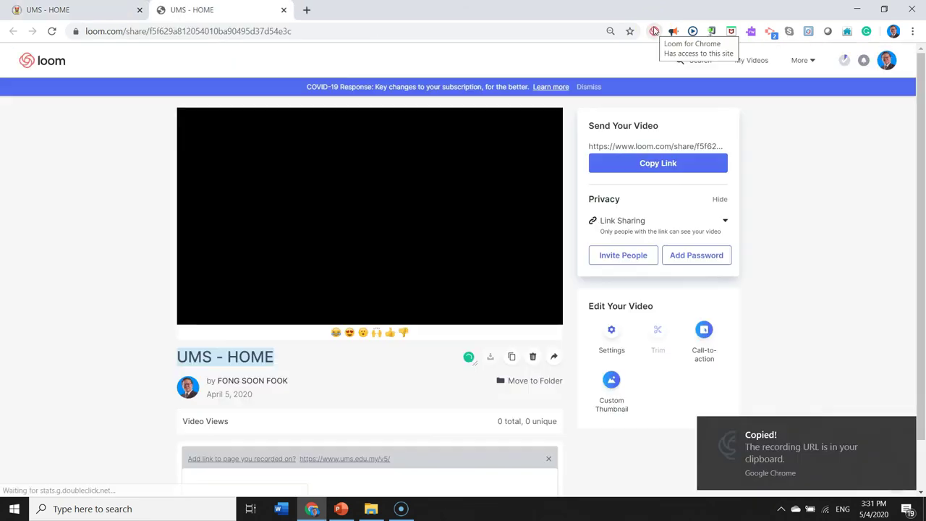
click(632, 166)
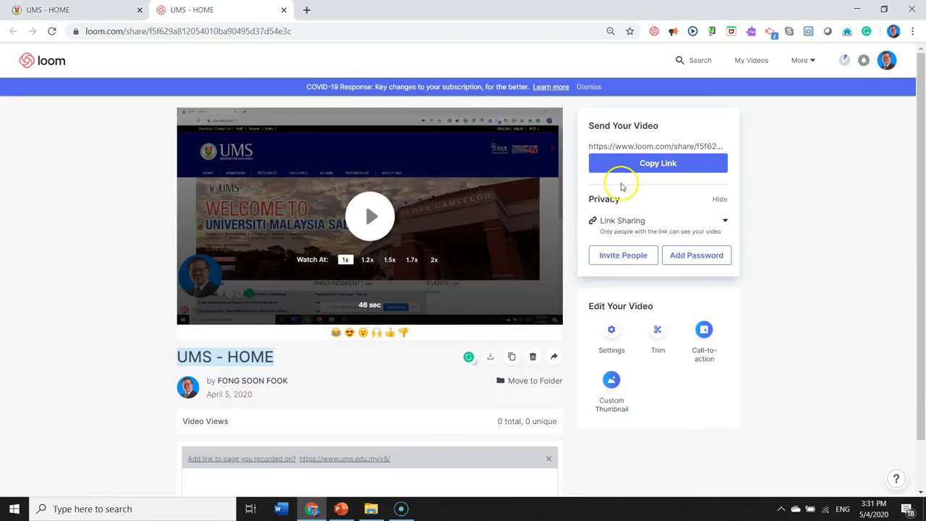
click(655, 164)
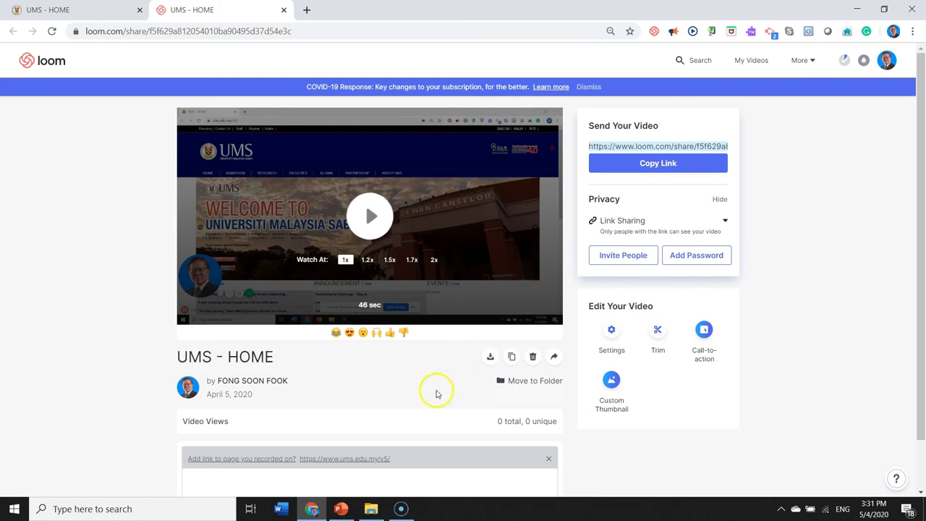
click(490, 357)
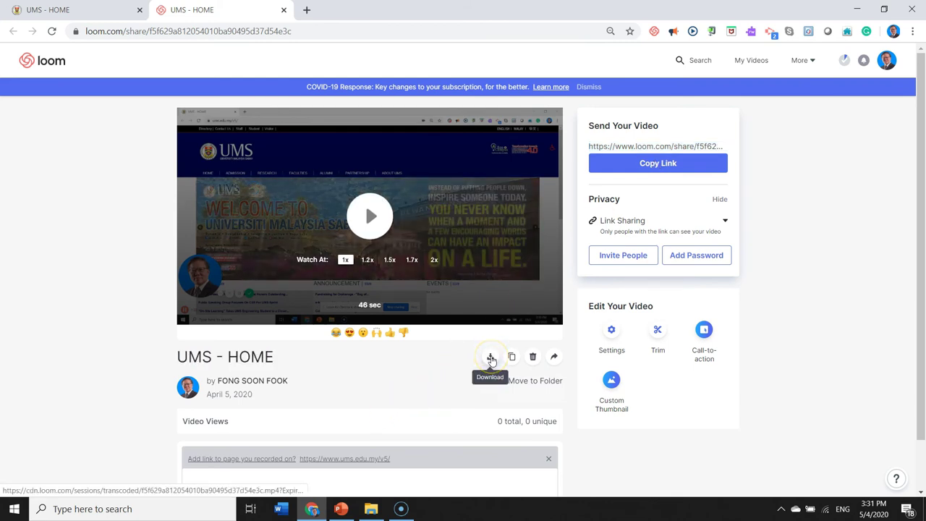